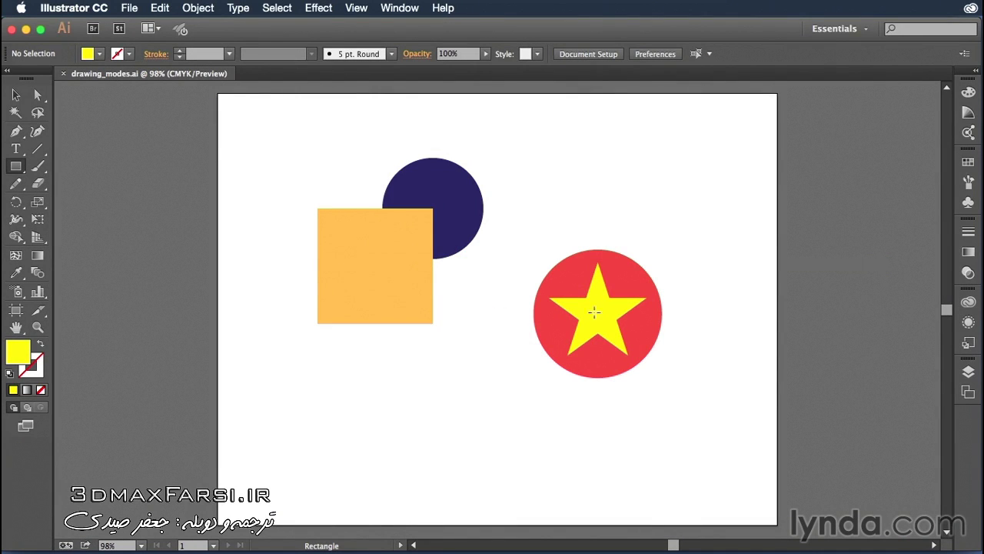
Nudge the star-in-circle group up and to the right, then deselect everything
{"action": "left_click", "coordinate": [15, 94]}
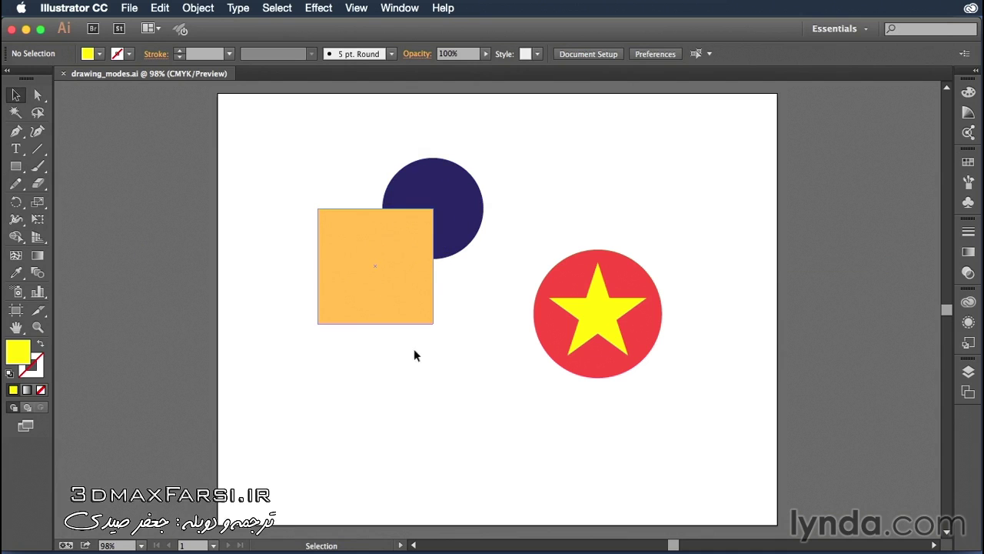
{"action": "left_click", "coordinate": [606, 314]}
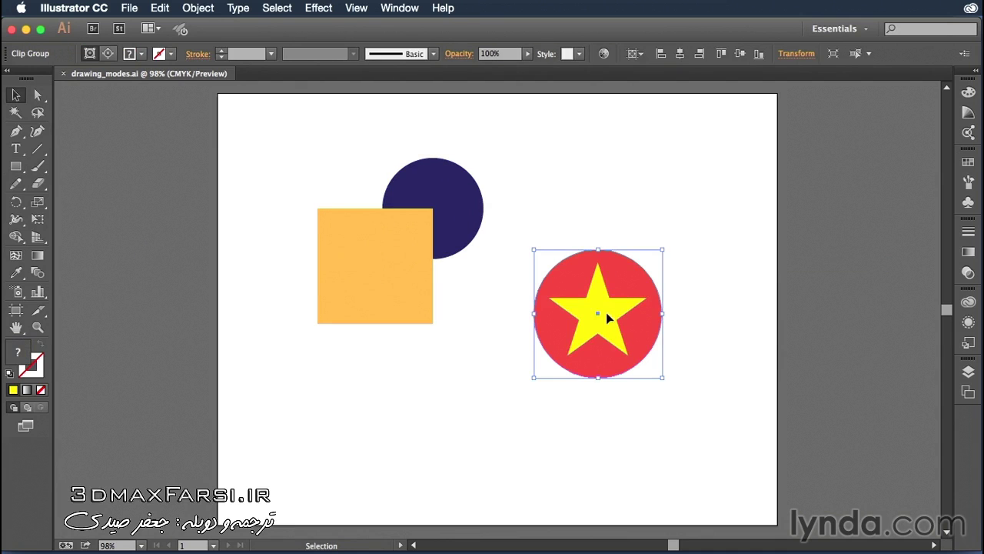
{"action": "mouse_move", "coordinate": [629, 256]}
{"action": "left_mouse_down"}
{"action": "mouse_move", "coordinate": [622, 270]}
{"action": "mouse_move", "coordinate": [659, 163]}
{"action": "mouse_move", "coordinate": [665, 318]}
{"action": "mouse_move", "coordinate": [657, 189]}
{"action": "left_mouse_up"}
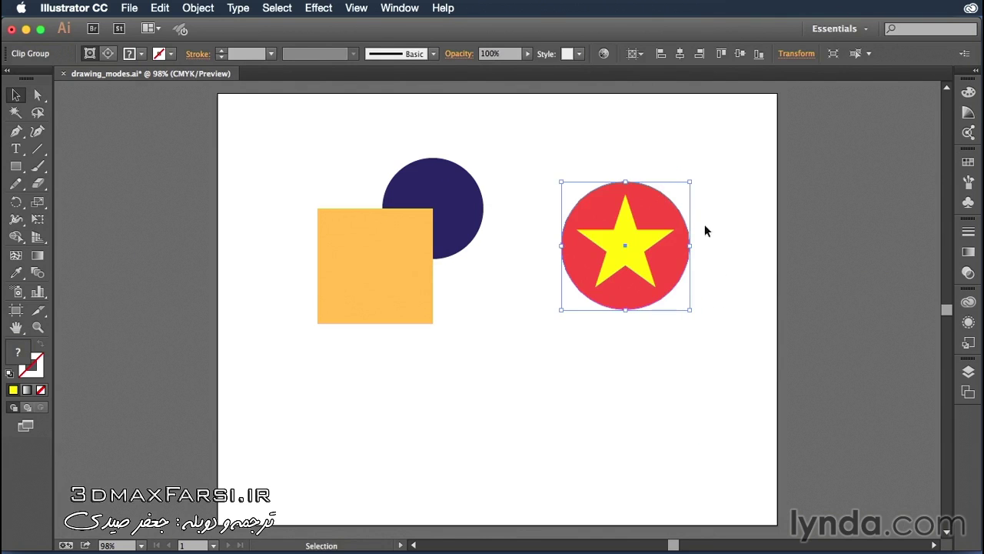
{"action": "left_click", "coordinate": [550, 359]}
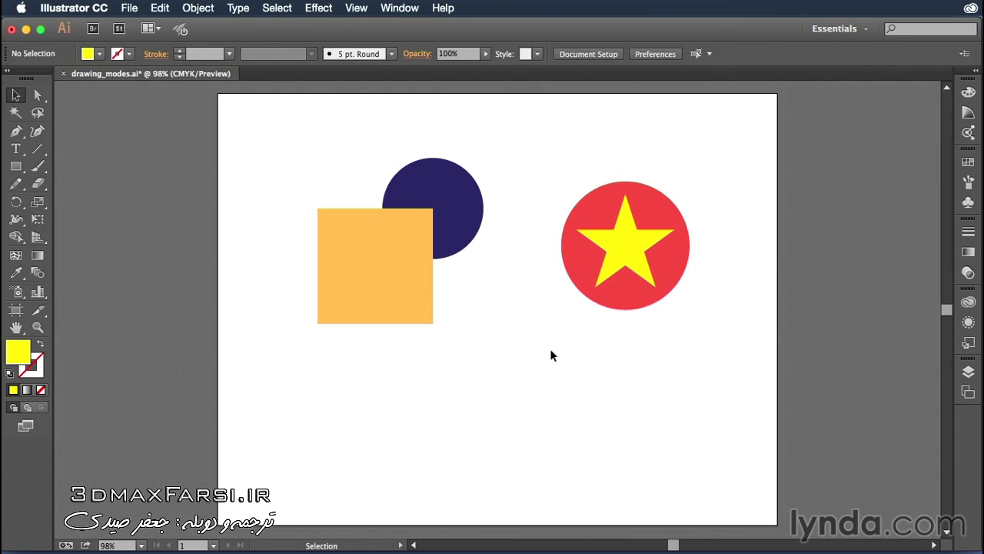
{"action": "left_click", "coordinate": [467, 208]}
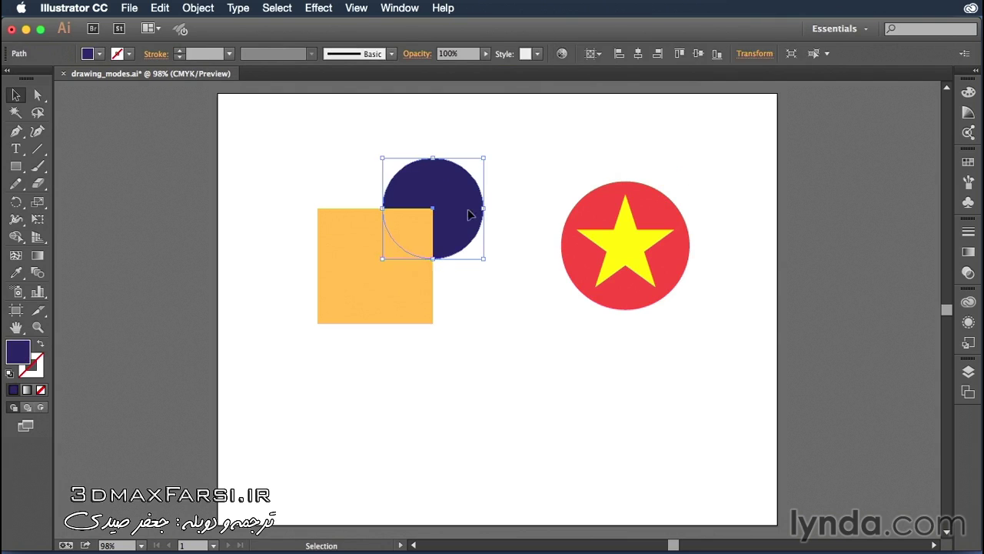
{"action": "left_click", "coordinate": [476, 402]}
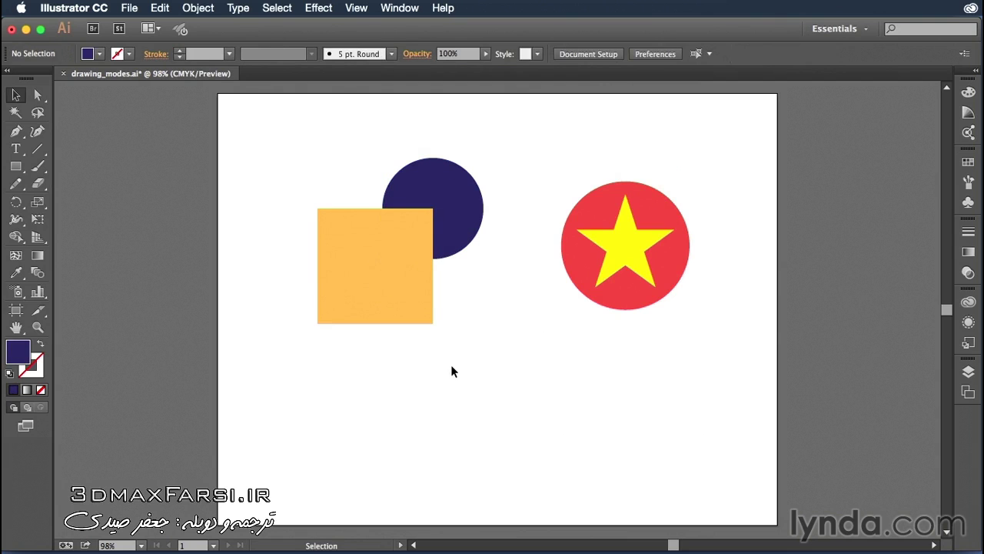
Create Artboard 2 from the Artboards panel and pan it into view
{"action": "key", "text": "space"}
{"action": "left_click_drag", "start_coordinate": [738, 397], "coordinate": [594, 412]}
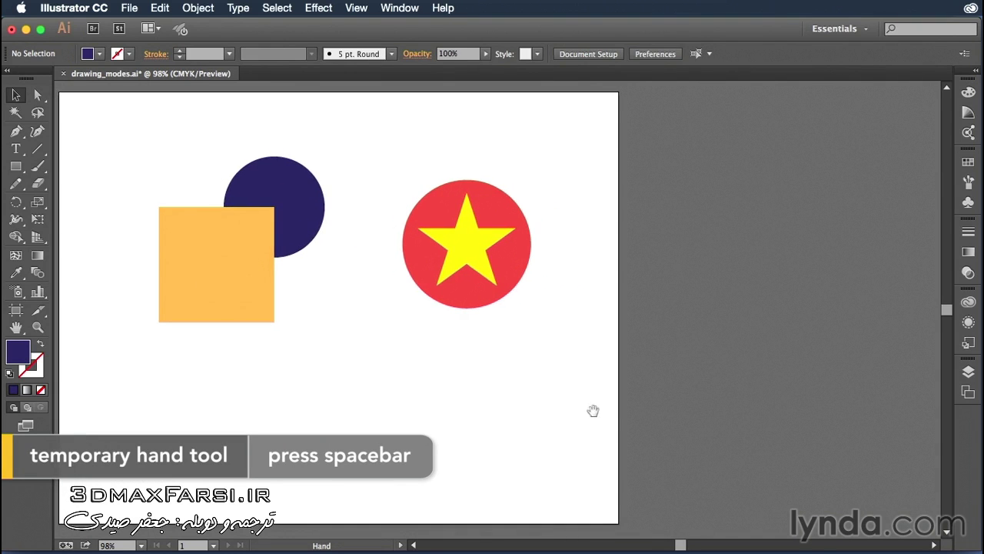
{"action": "left_click", "coordinate": [968, 391]}
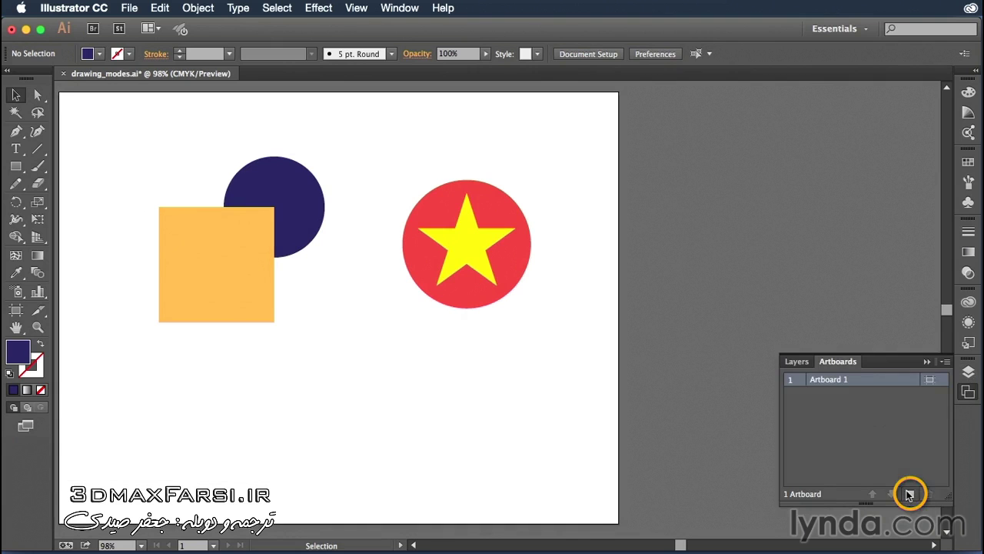
{"action": "left_click", "coordinate": [909, 494]}
{"action": "left_click_drag", "start_coordinate": [804, 314], "coordinate": [468, 318]}
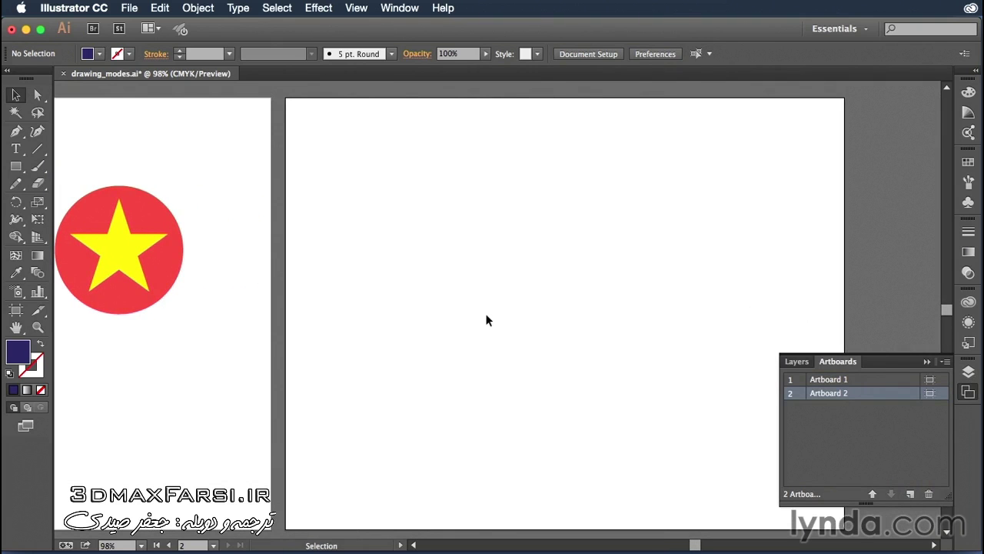
With the Rectangle tool active, restore default colours: white fill and 1 pt black stroke
{"action": "left_click", "coordinate": [15, 166]}
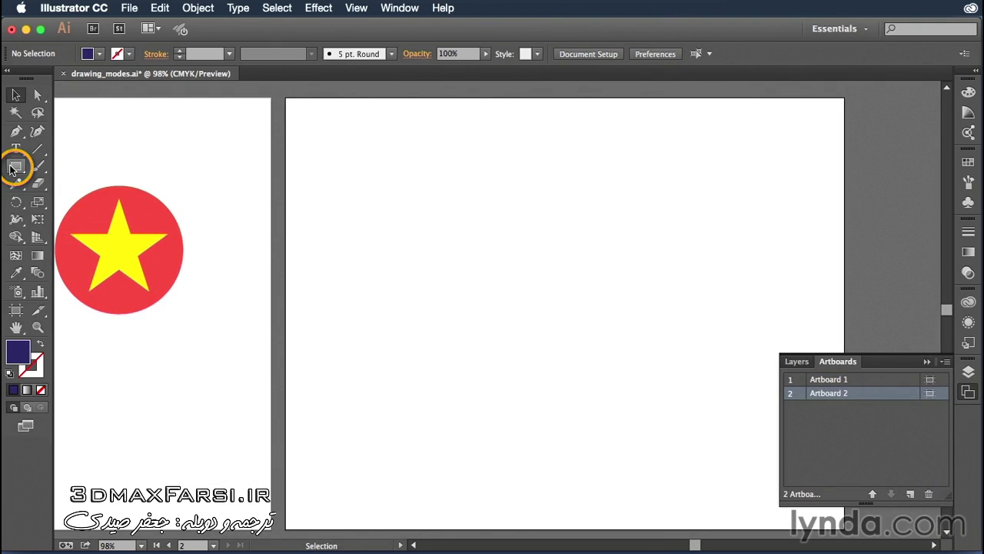
{"action": "key", "text": "d"}
{"action": "key", "text": "x"}
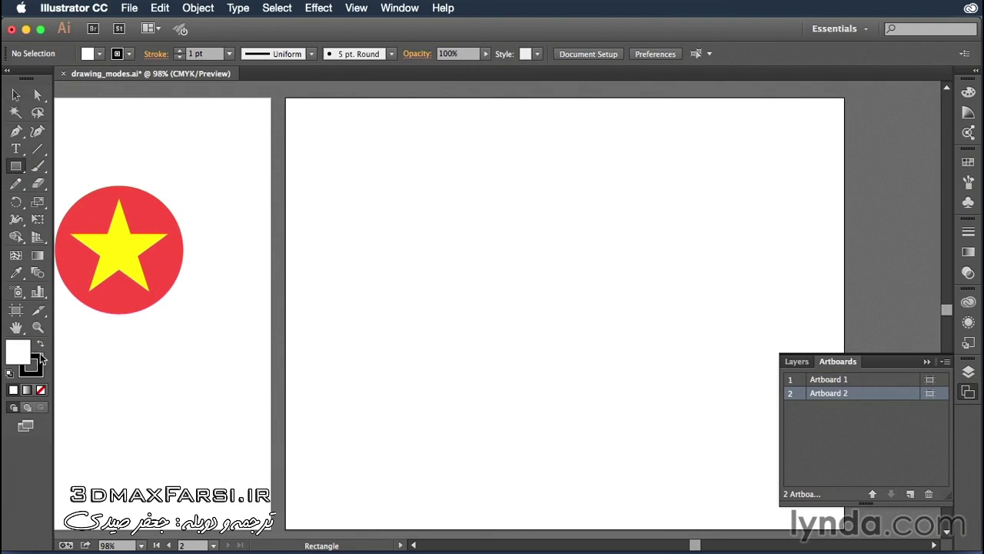
{"action": "key", "text": "shift+x"}
{"action": "left_click", "coordinate": [40, 390]}
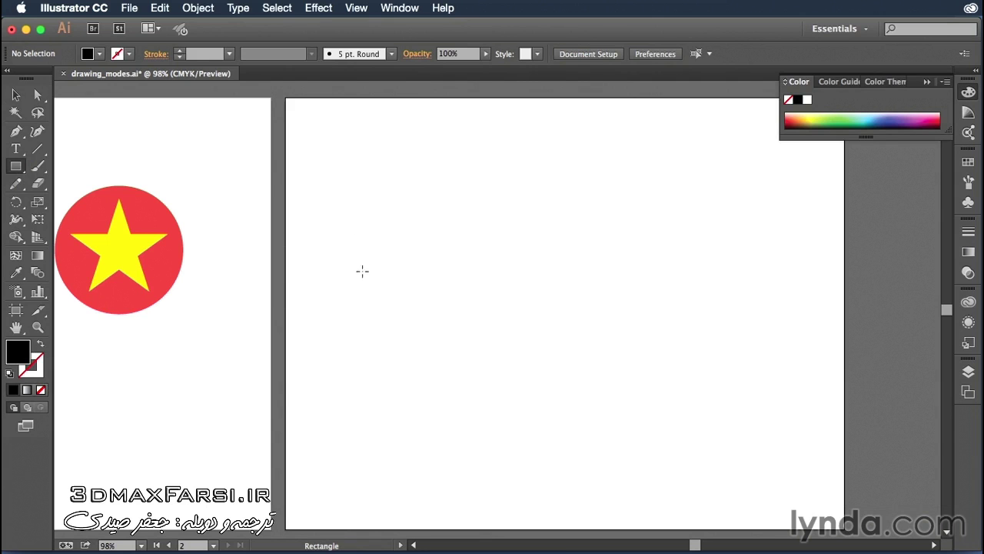
{"action": "left_click", "coordinate": [40, 345]}
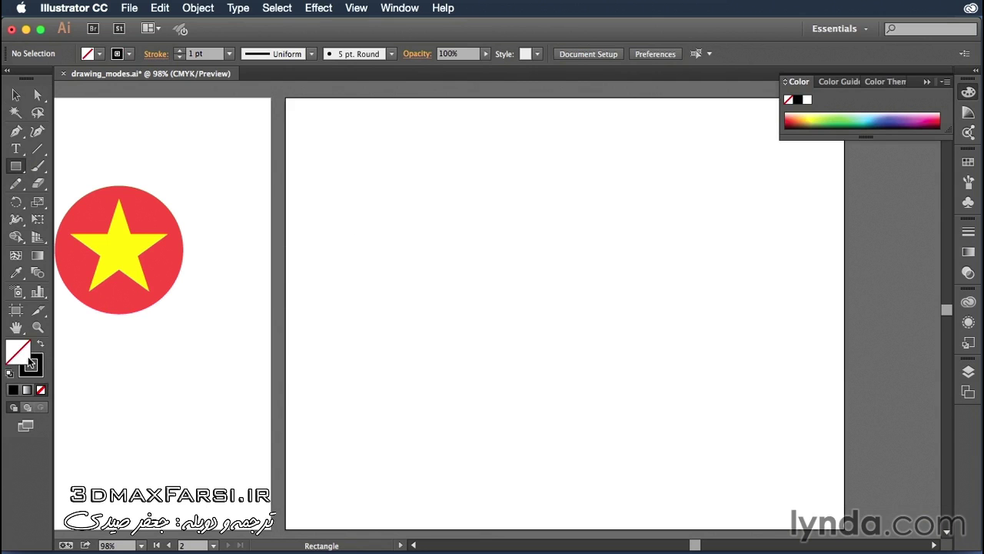
{"action": "key", "text": "d"}
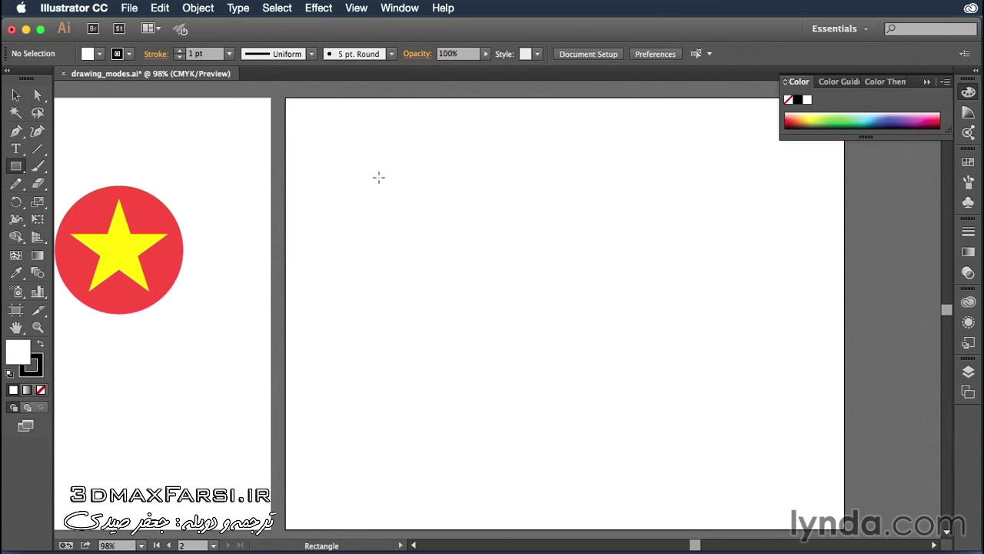
Draw two overlapping outlined squares on Artboard 2, then switch to Draw Behind mode
{"action": "mouse_move", "coordinate": [376, 175]}
{"action": "left_mouse_down"}
{"action": "mouse_move", "coordinate": [511, 283]}
{"action": "mouse_move", "coordinate": [492, 270]}
{"action": "left_mouse_up"}
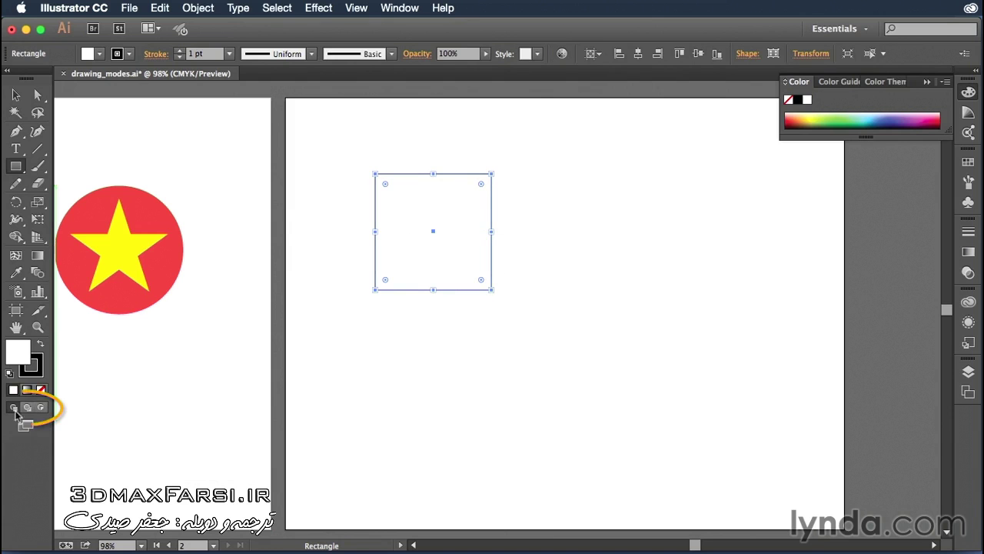
{"action": "key", "text": "shift+d"}
{"action": "key", "text": "shift+d"}
{"action": "key", "text": "shift+d"}
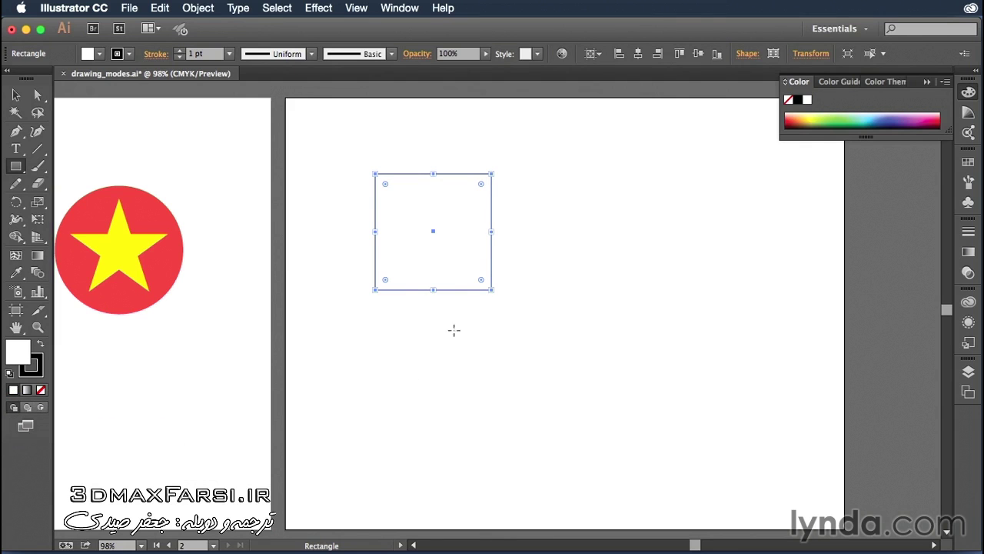
{"action": "left_click_drag", "start_coordinate": [433, 227], "coordinate": [551, 345]}
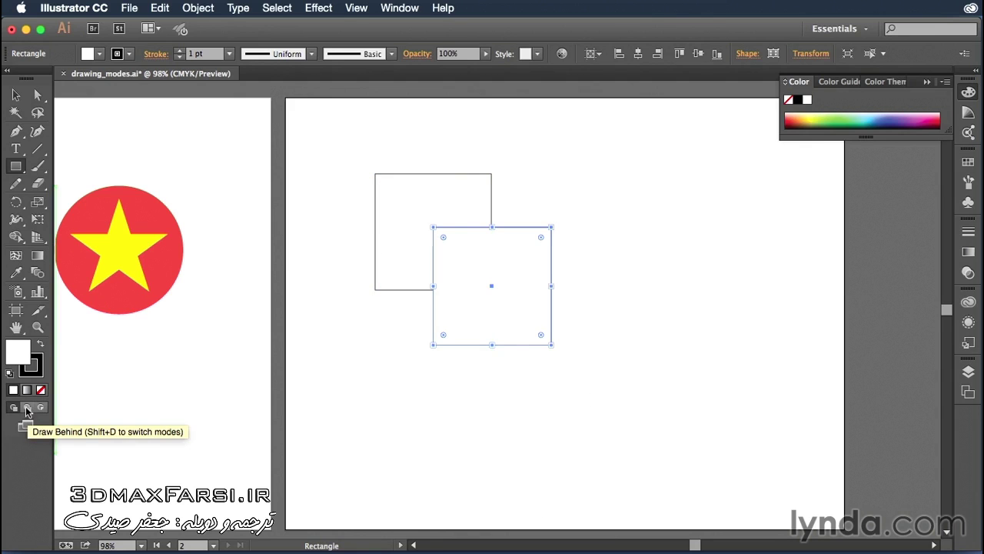
{"action": "left_click", "coordinate": [27, 408]}
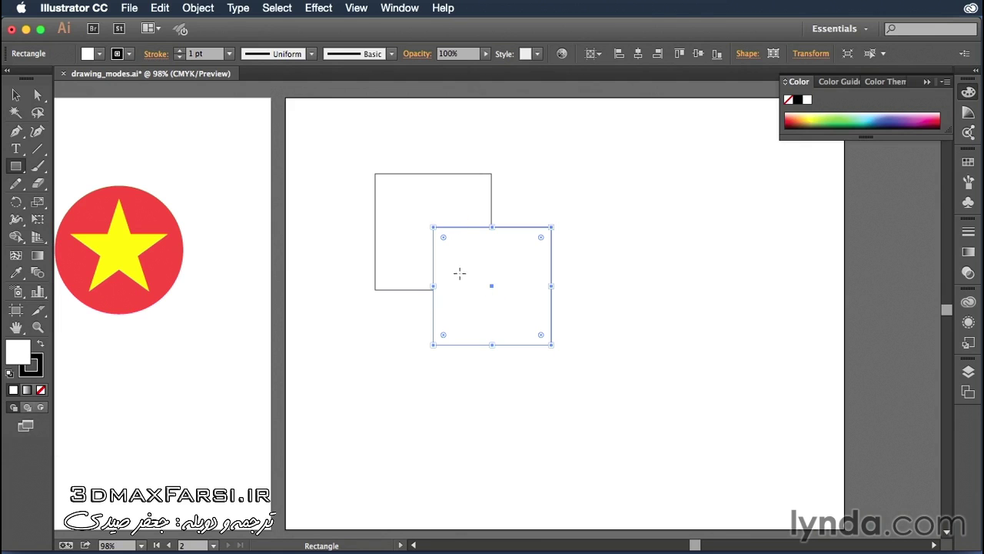
Draw a square between the first two, then undo it as misplaced
{"action": "left_click", "coordinate": [404, 205]}
{"action": "left_click_drag", "start_coordinate": [405, 205], "coordinate": [514, 316]}
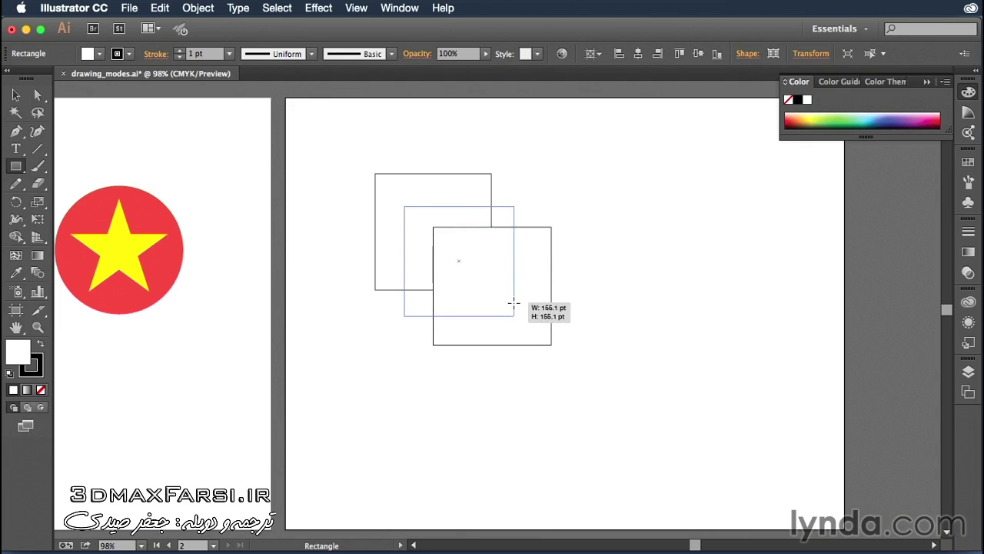
{"action": "key", "text": "v"}
{"action": "left_click", "coordinate": [672, 285]}
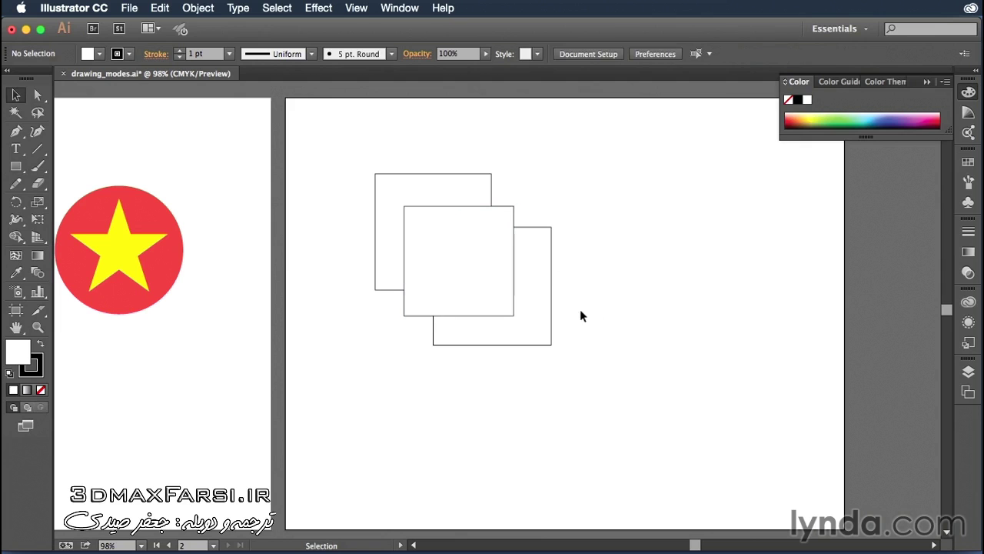
{"action": "left_click", "coordinate": [436, 307]}
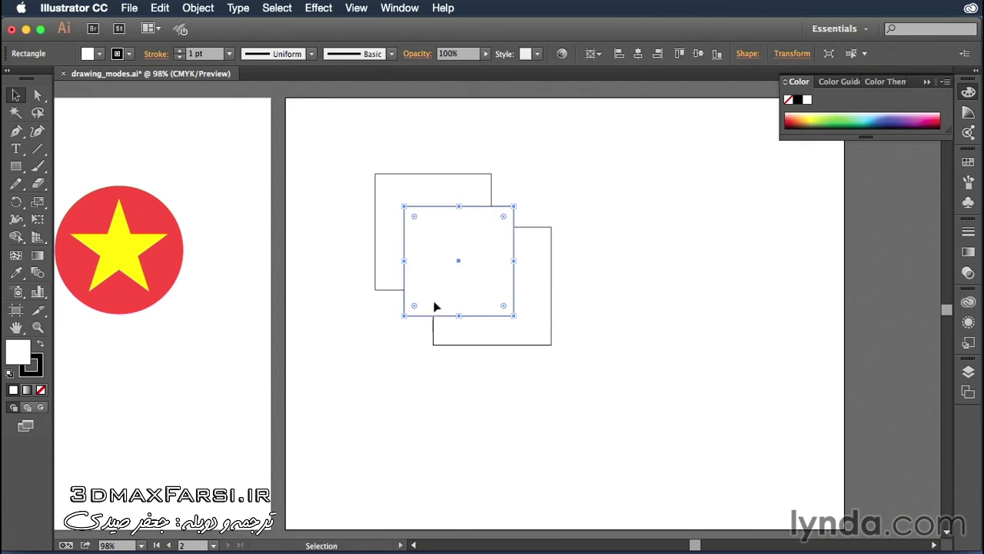
{"action": "key", "text": "ctrl+z"}
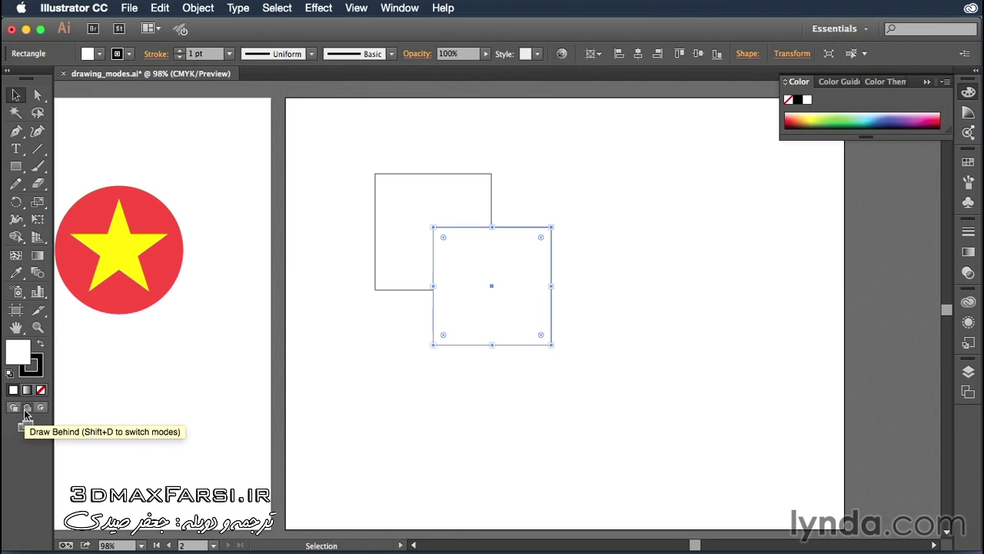
Draw a replacement square tucked behind the front square and deselect it
{"action": "left_click", "coordinate": [16, 165]}
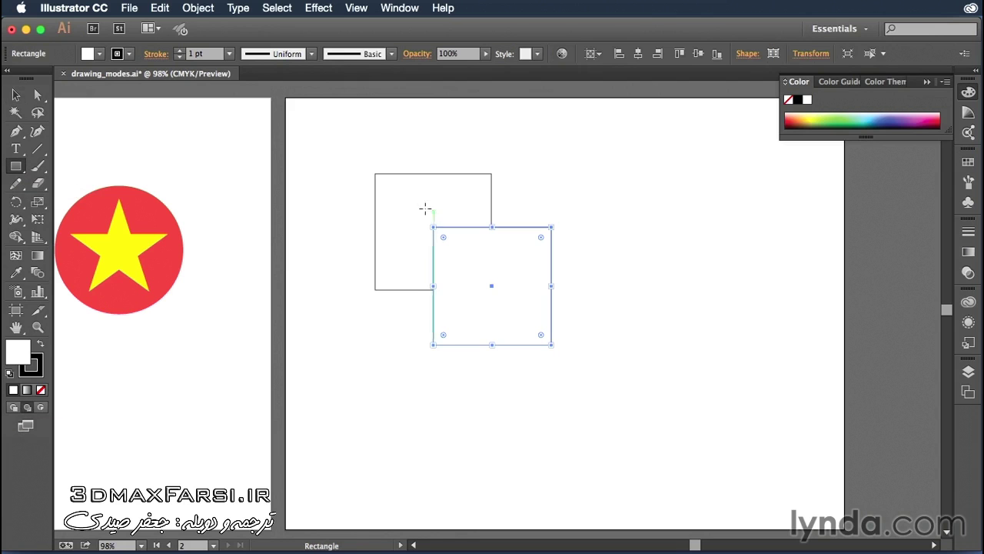
{"action": "left_click_drag", "start_coordinate": [407, 199], "coordinate": [513, 304]}
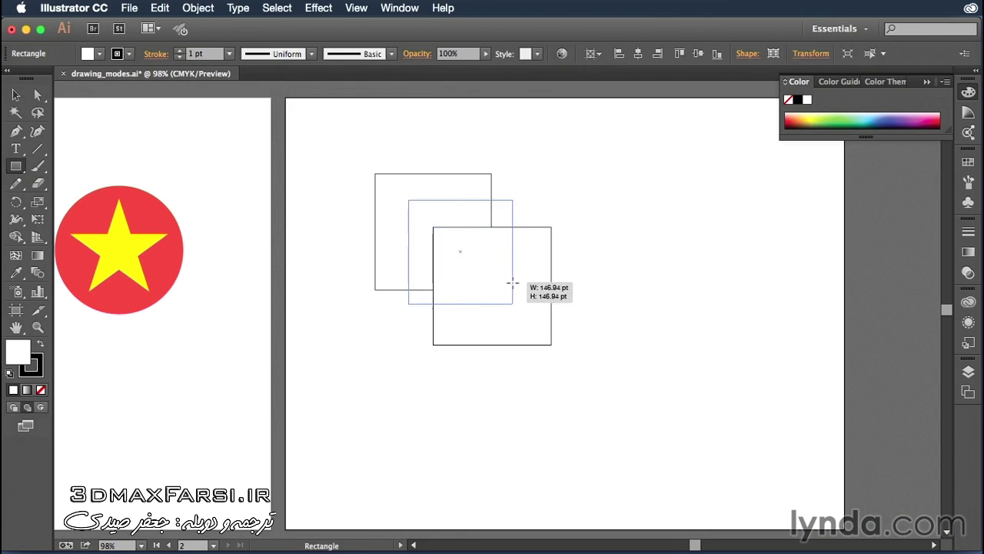
{"action": "key", "text": "v"}
{"action": "left_click", "coordinate": [623, 265]}
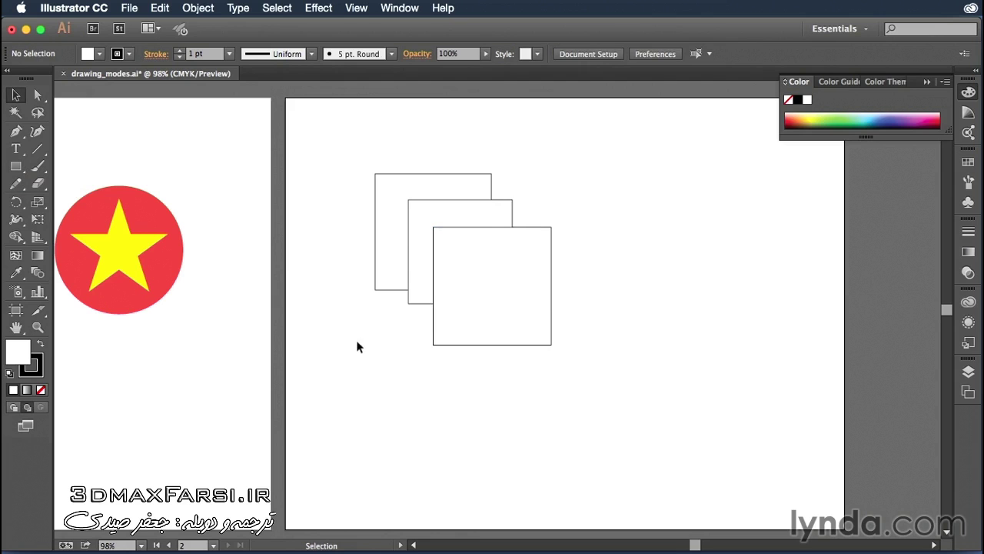
With the back square selected, draw a new square at the stack's top-left
{"action": "left_click", "coordinate": [385, 187]}
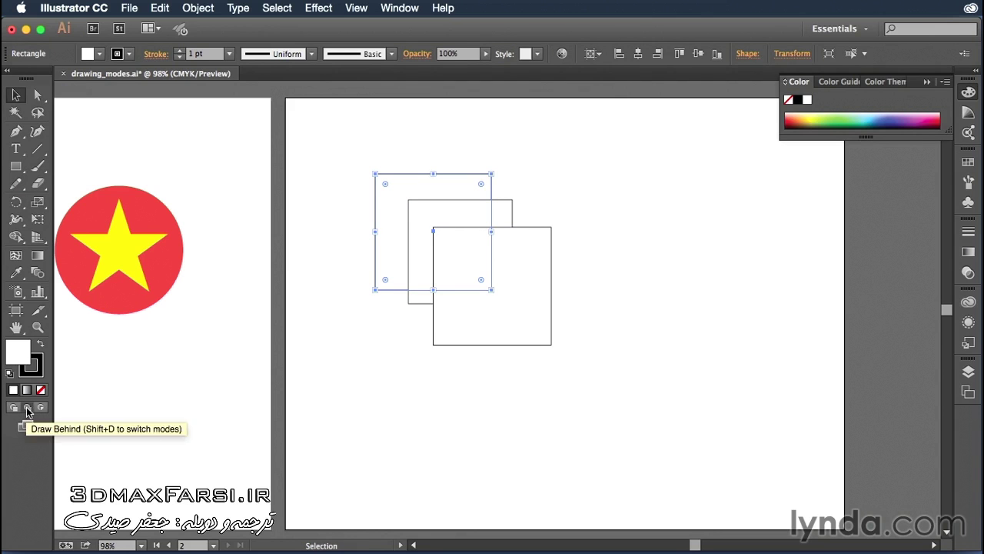
{"action": "left_click", "coordinate": [17, 167]}
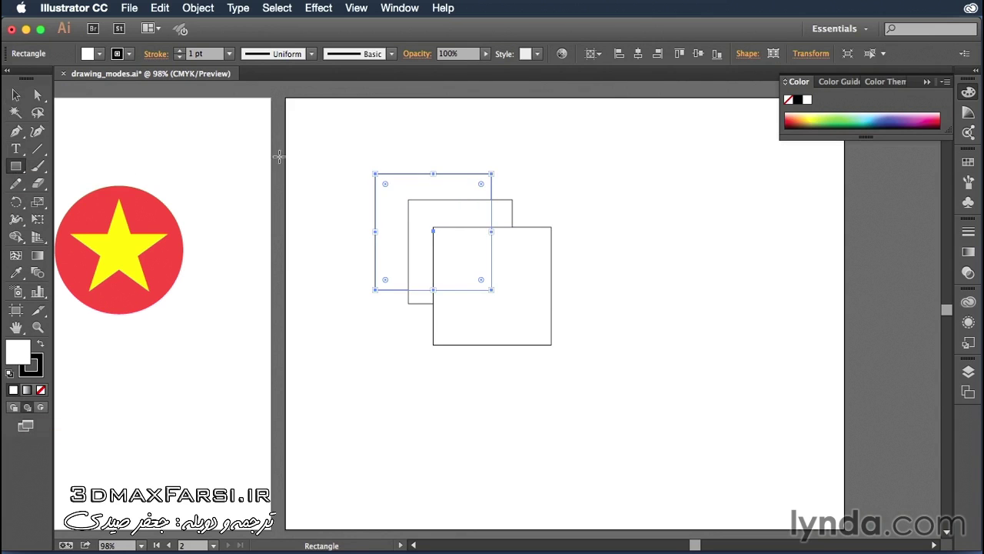
{"action": "left_click_drag", "start_coordinate": [310, 142], "coordinate": [447, 277]}
{"action": "key", "text": "v"}
{"action": "left_click", "coordinate": [610, 204]}
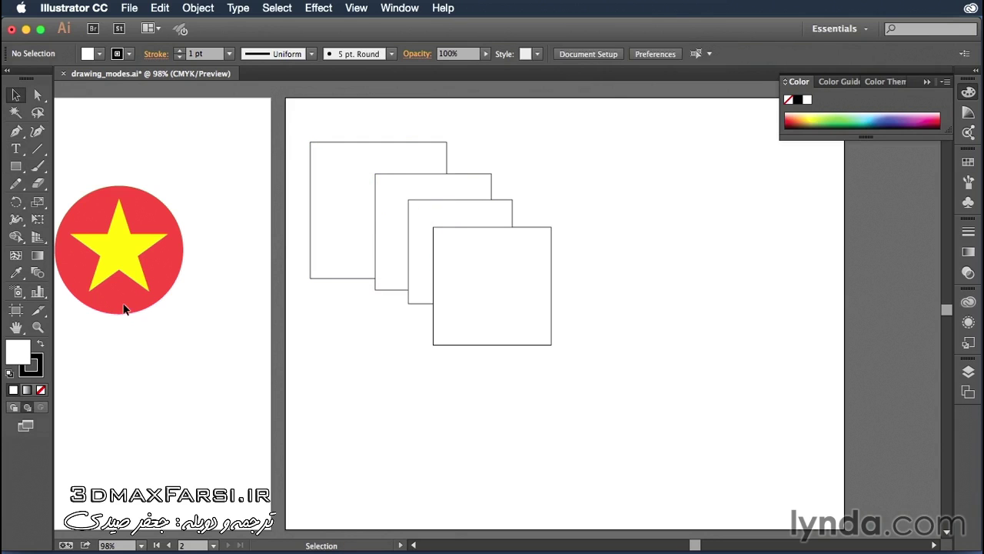
With the Ellipse Tool, draw a large circle behind the squares, above the top-left one
{"action": "left_click", "coordinate": [15, 168]}
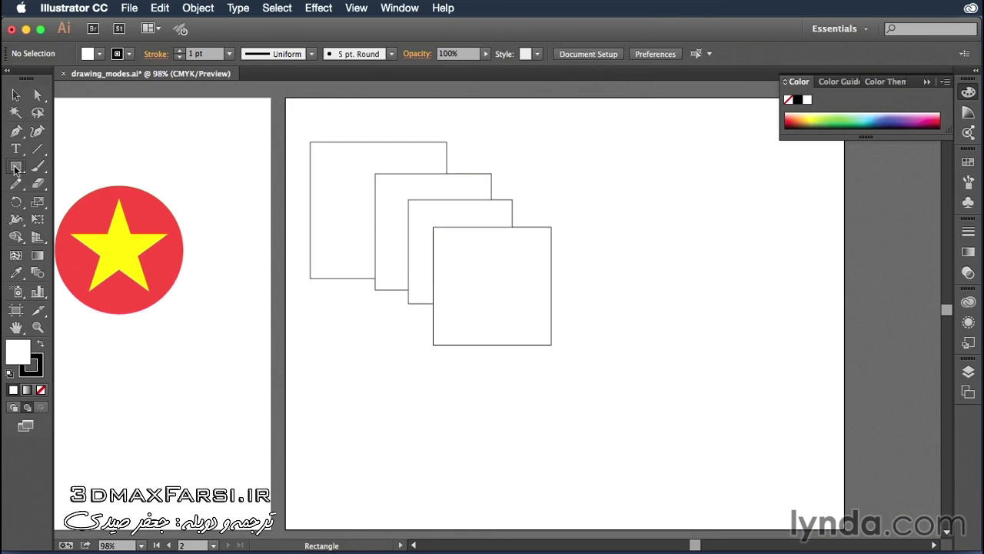
{"action": "left_click_drag", "start_coordinate": [16, 169], "coordinate": [69, 200]}
{"action": "left_click_drag", "start_coordinate": [13, 170], "coordinate": [49, 201]}
{"action": "key", "text": "super"}
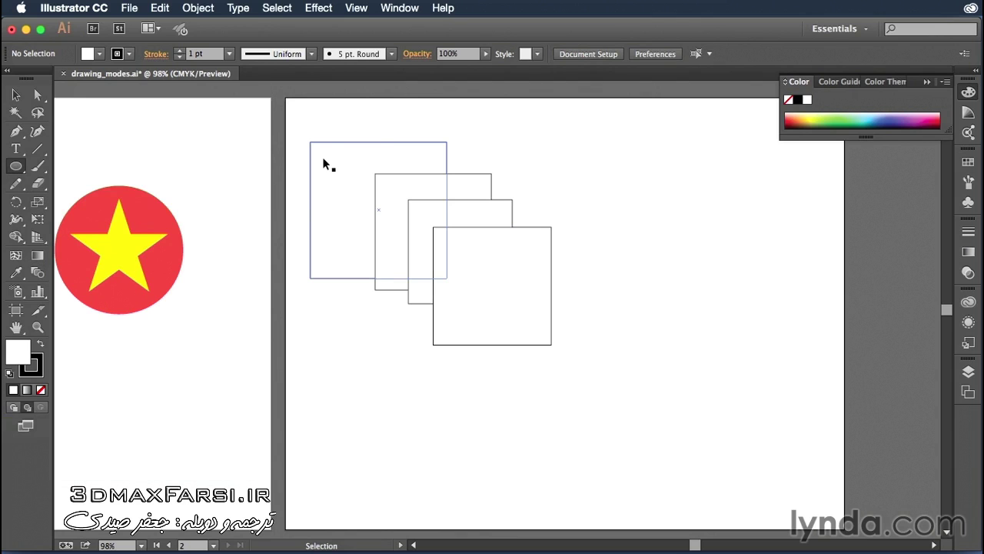
{"action": "left_click", "coordinate": [322, 157], "text": "super"}
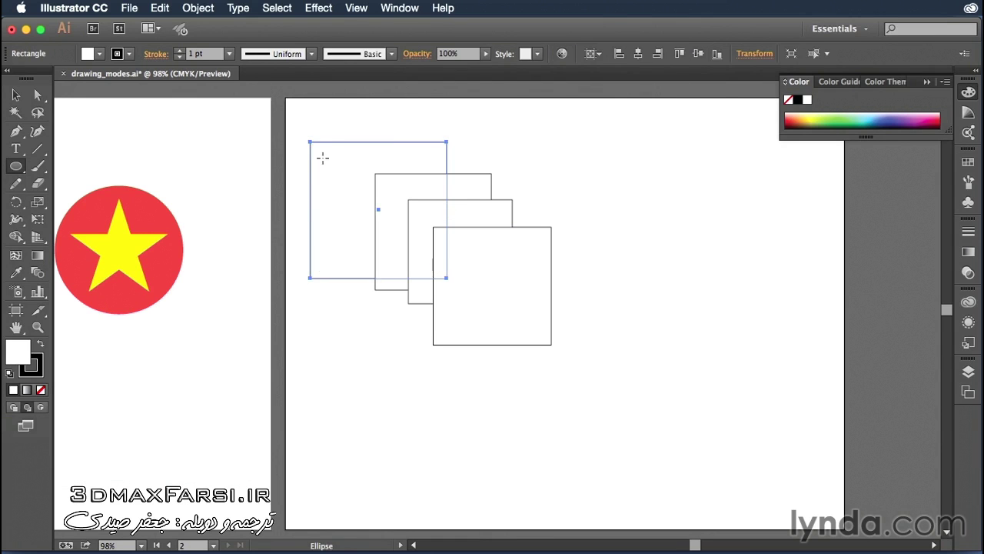
{"action": "mouse_move", "coordinate": [323, 123]}
{"action": "left_mouse_down"}
{"action": "mouse_move", "coordinate": [452, 216]}
{"action": "mouse_move", "coordinate": [512, 189]}
{"action": "left_mouse_up"}
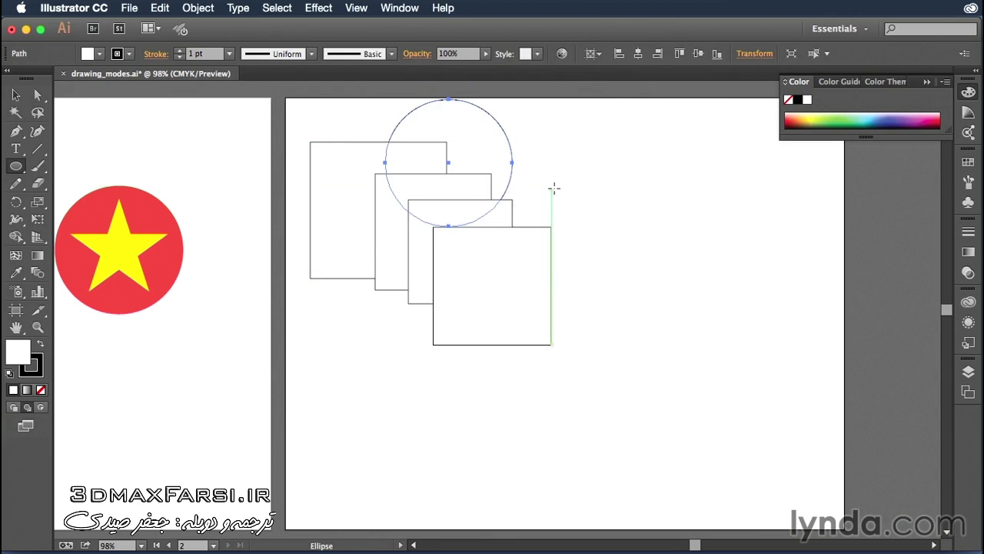
{"action": "key", "text": "v"}
{"action": "left_click", "coordinate": [623, 223]}
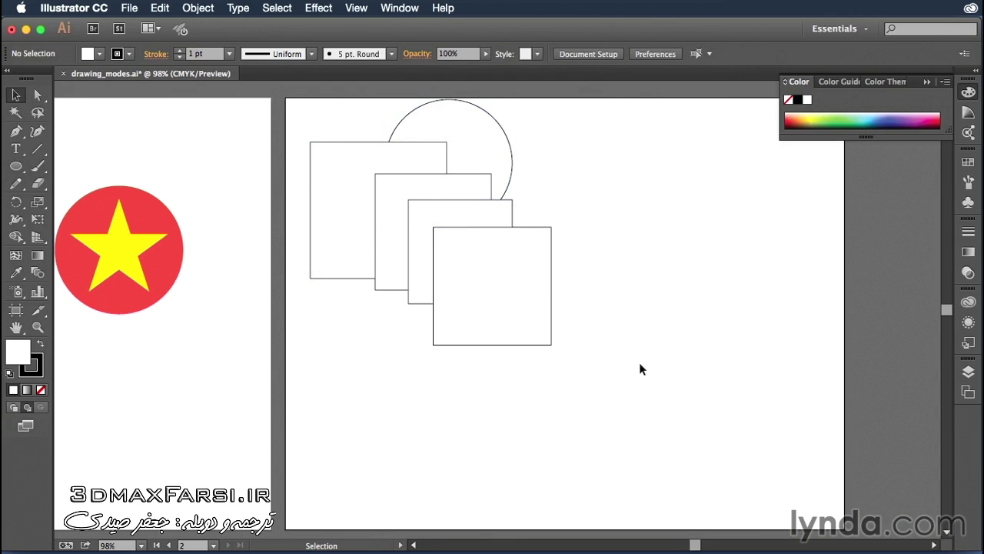
{"action": "left_click_drag", "start_coordinate": [621, 288], "coordinate": [703, 284]}
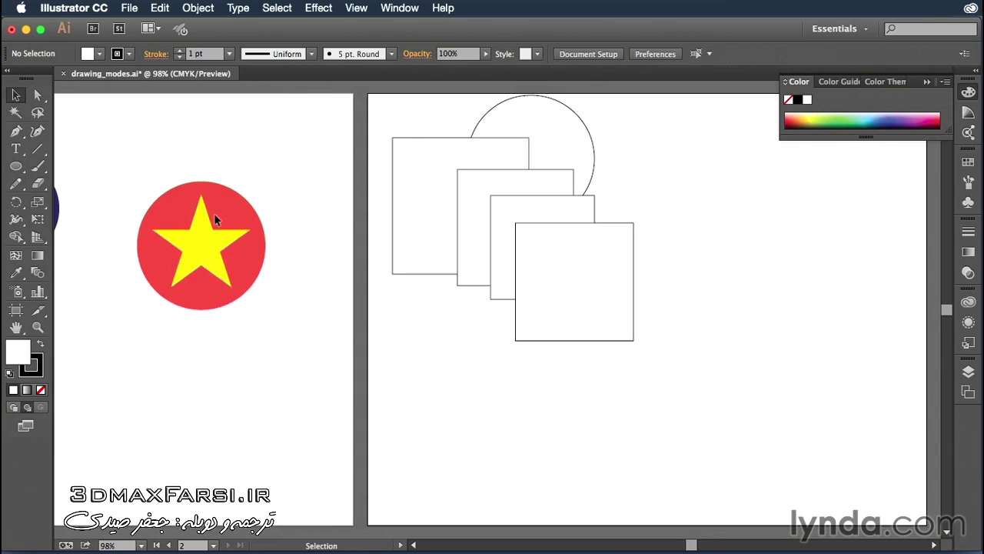
Draw a new outlined circle on the empty right side of Artboard 2
{"action": "left_click_drag", "start_coordinate": [706, 275], "coordinate": [442, 280]}
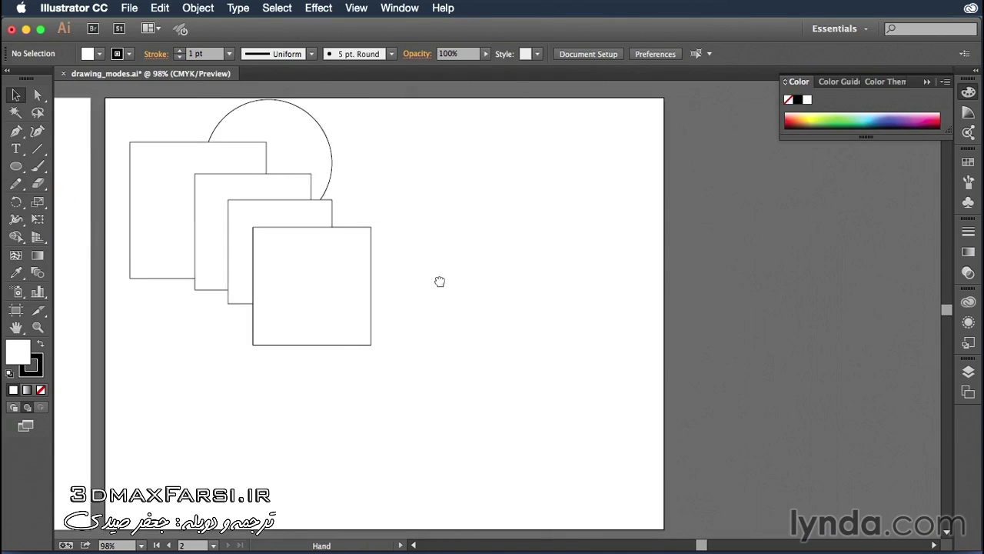
{"action": "left_click", "coordinate": [16, 168]}
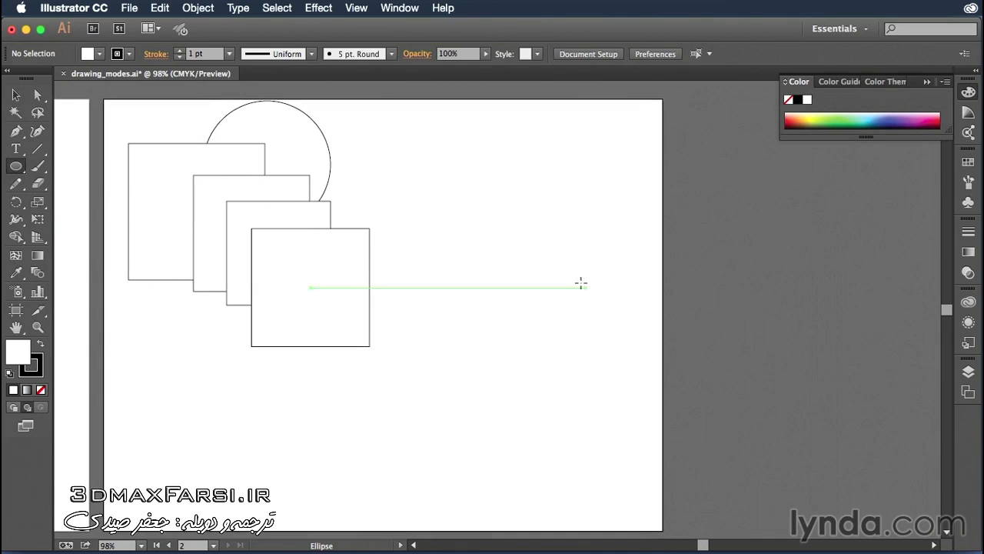
{"action": "left_click_drag", "start_coordinate": [486, 229], "coordinate": [592, 359]}
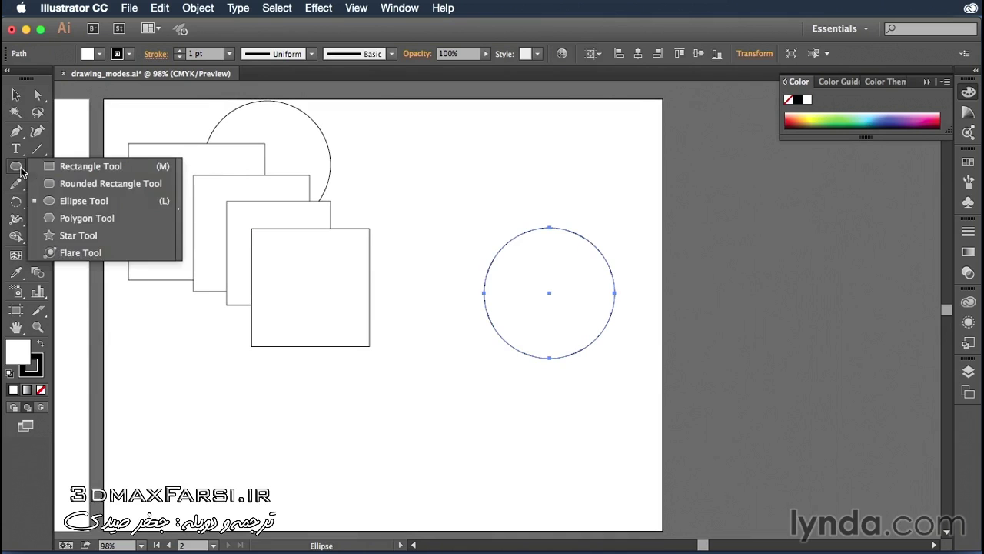
Draw a star from the circle's centre in Draw Inside mode, clipped by the circle
{"action": "left_click_drag", "start_coordinate": [21, 171], "coordinate": [69, 229]}
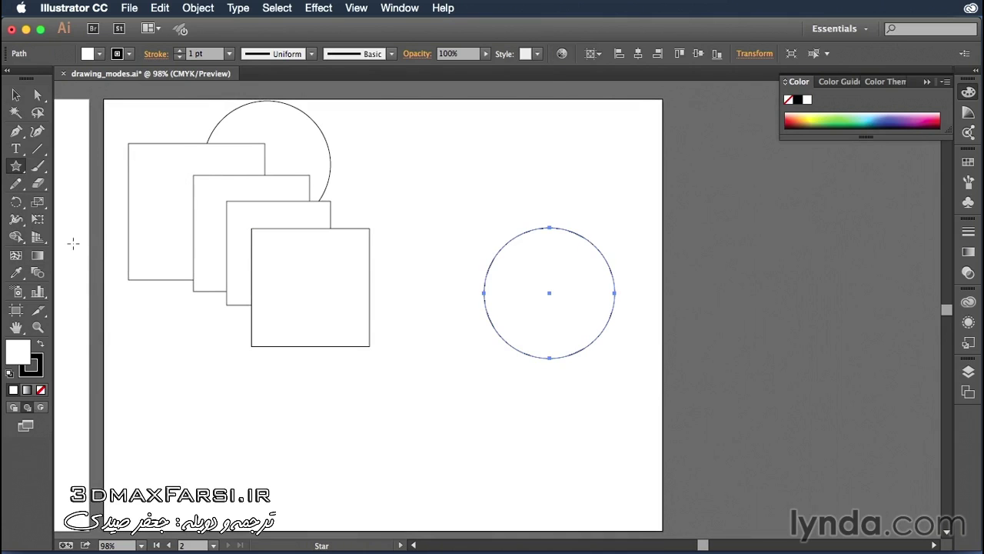
{"action": "left_click", "coordinate": [41, 408]}
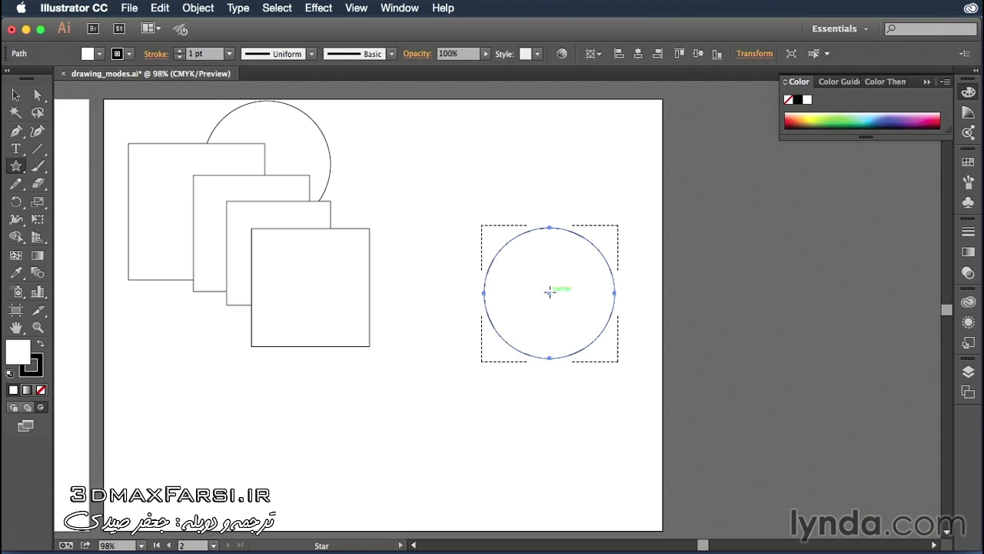
{"action": "left_click_drag", "start_coordinate": [550, 293], "coordinate": [590, 339]}
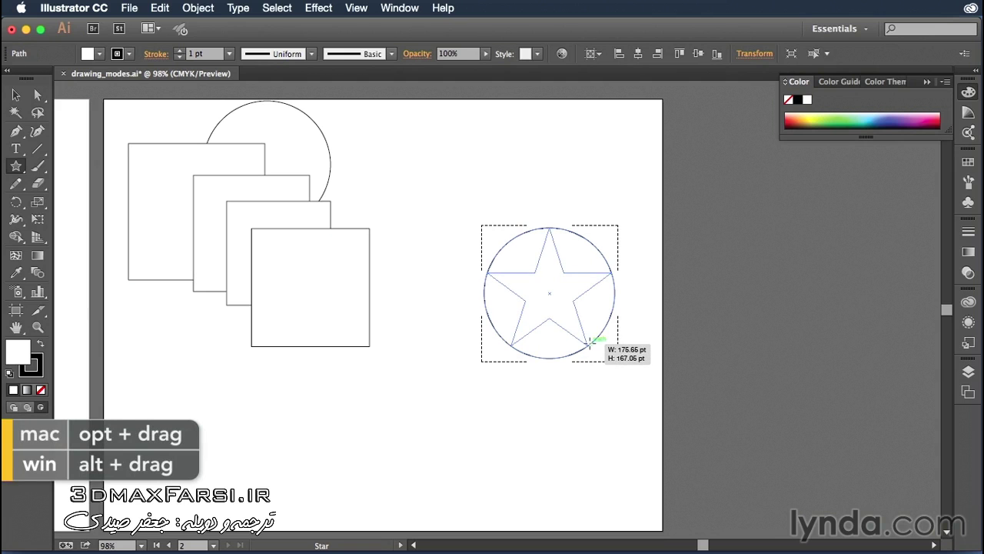
{"action": "left_click_drag", "start_coordinate": [589, 339], "coordinate": [587, 337]}
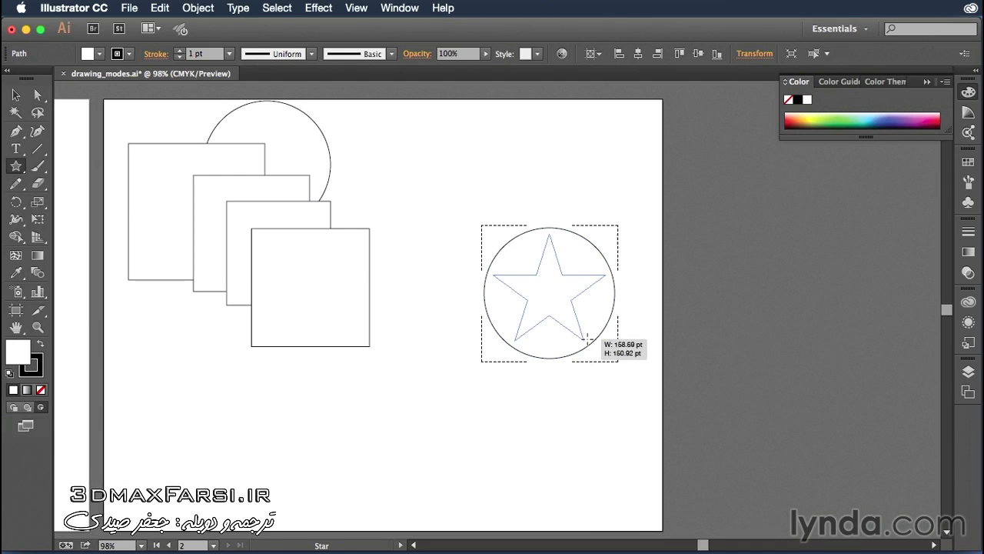
{"action": "left_click_drag", "start_coordinate": [587, 337], "coordinate": [587, 338]}
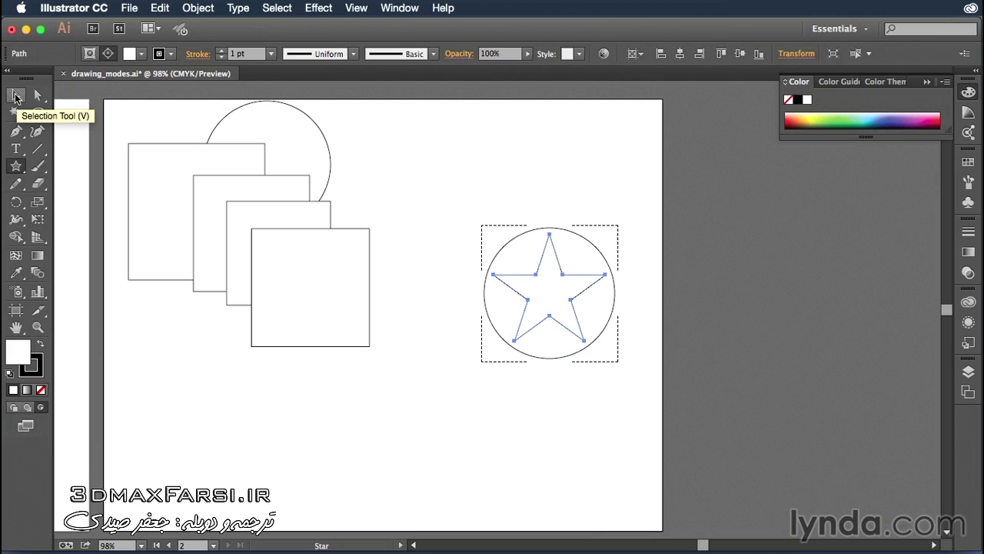
Return to Draw Normal mode and drag the circle-and-star clip group toward the top right
{"action": "left_click", "coordinate": [15, 96]}
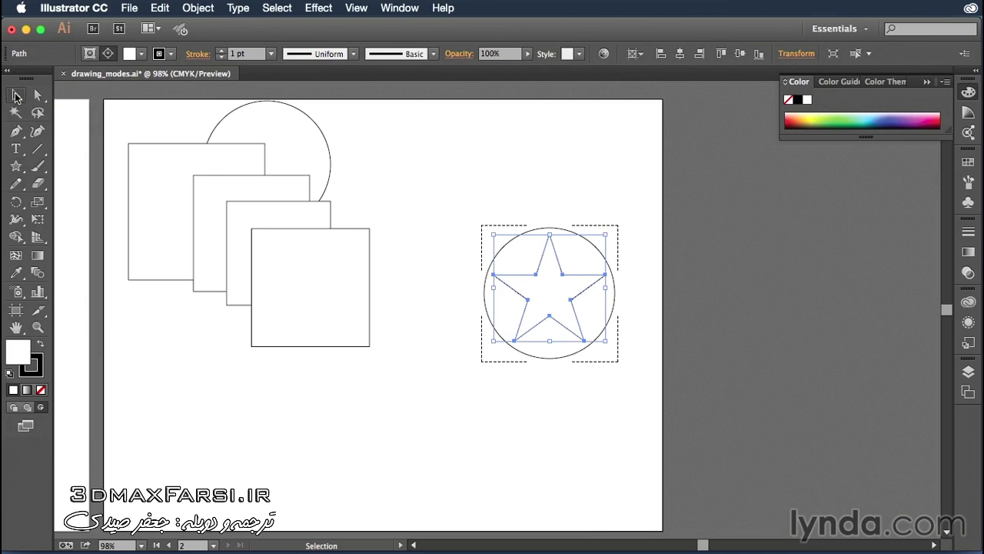
{"action": "left_click", "coordinate": [549, 198]}
{"action": "key", "text": "shift+d"}
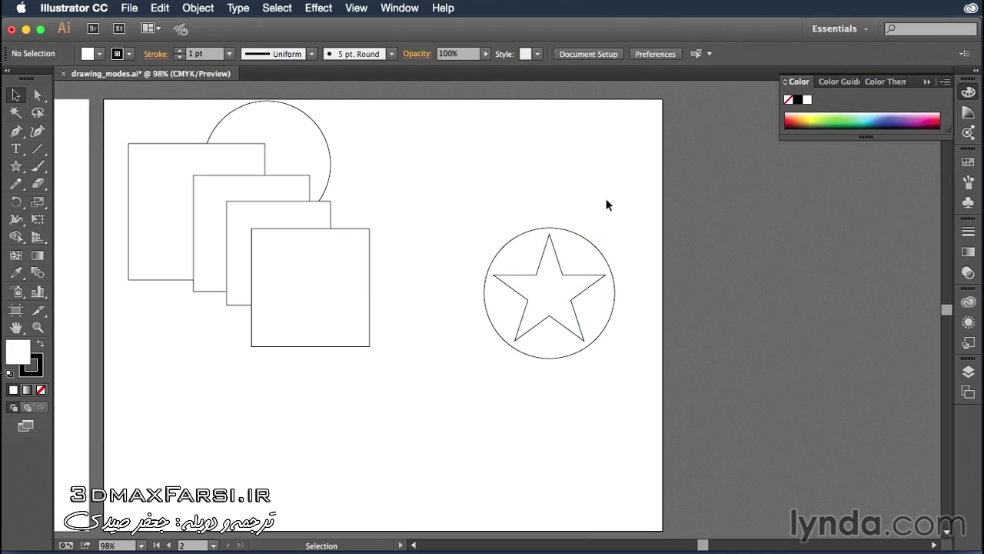
{"action": "left_click", "coordinate": [596, 245]}
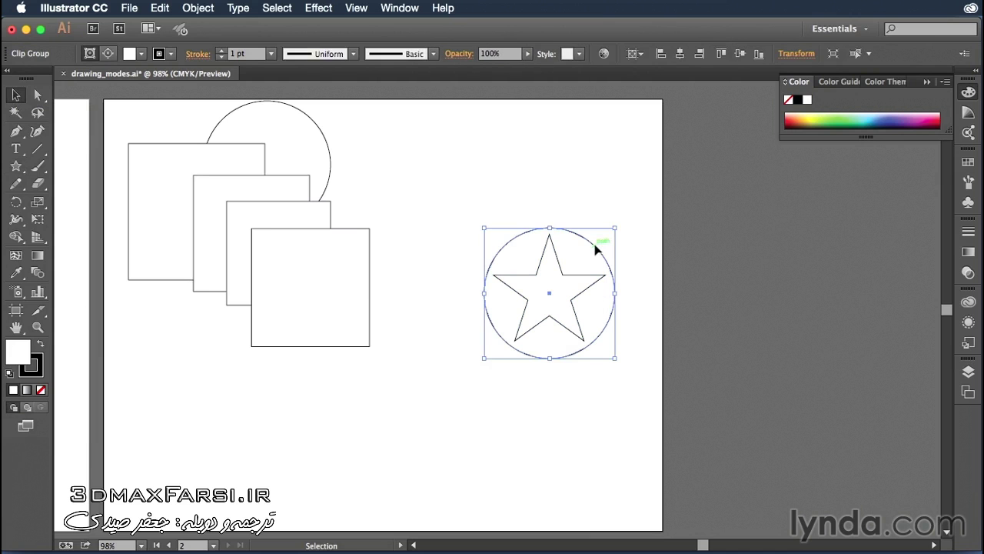
{"action": "mouse_move", "coordinate": [595, 245]}
{"action": "left_mouse_down"}
{"action": "mouse_move", "coordinate": [512, 162]}
{"action": "mouse_move", "coordinate": [598, 162]}
{"action": "mouse_move", "coordinate": [595, 274]}
{"action": "mouse_move", "coordinate": [514, 177]}
{"action": "mouse_move", "coordinate": [570, 246]}
{"action": "left_mouse_up"}
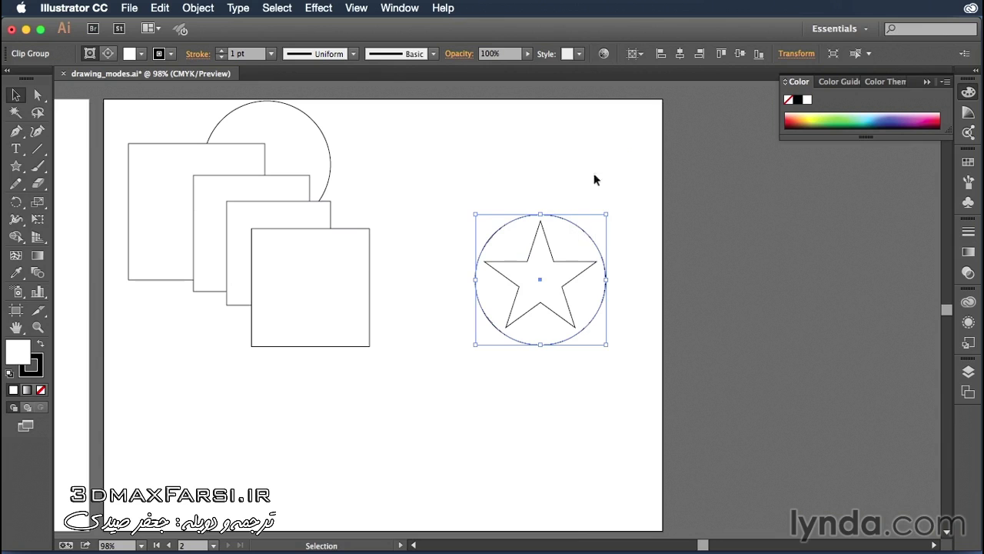
{"action": "left_click_drag", "start_coordinate": [576, 223], "coordinate": [600, 160]}
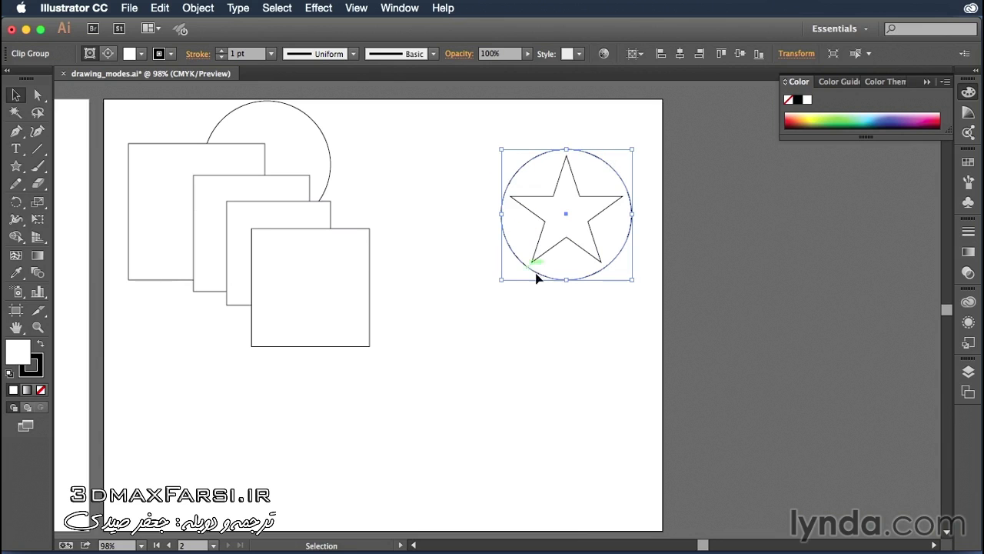
Move the clip group down beside the squares and scale it slightly smaller
{"action": "double_click", "coordinate": [587, 197]}
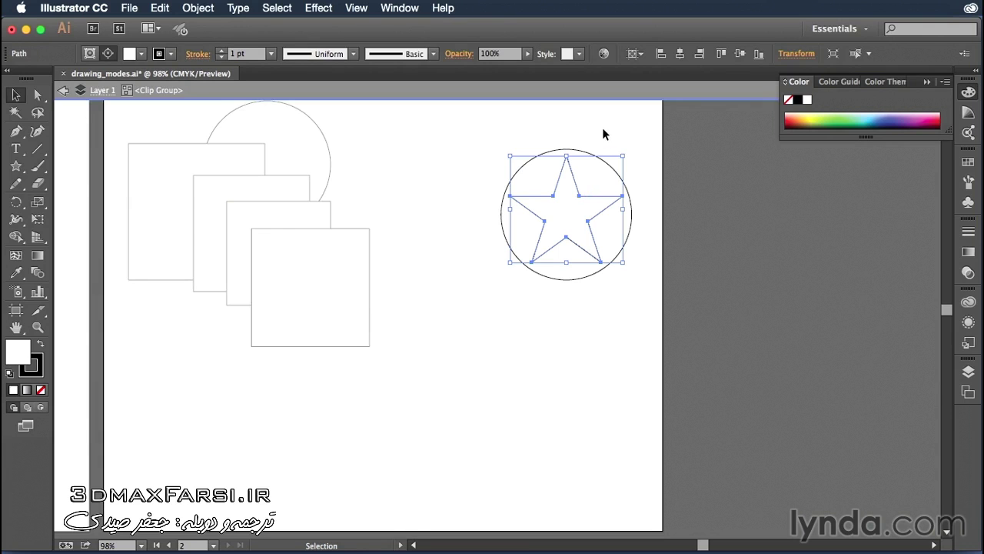
{"action": "double_click", "coordinate": [439, 135]}
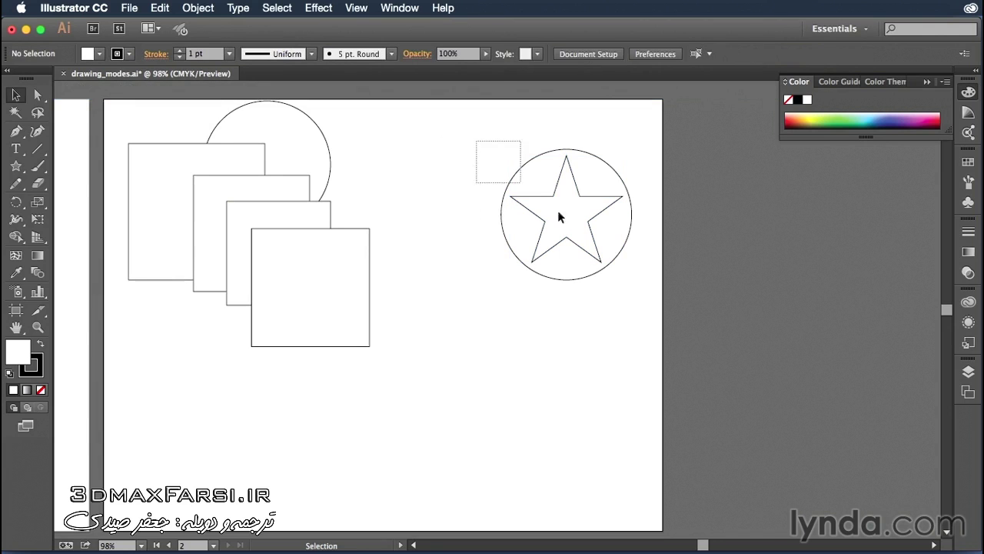
{"action": "left_click_drag", "start_coordinate": [490, 156], "coordinate": [640, 310]}
{"action": "left_click_drag", "start_coordinate": [624, 187], "coordinate": [550, 305]}
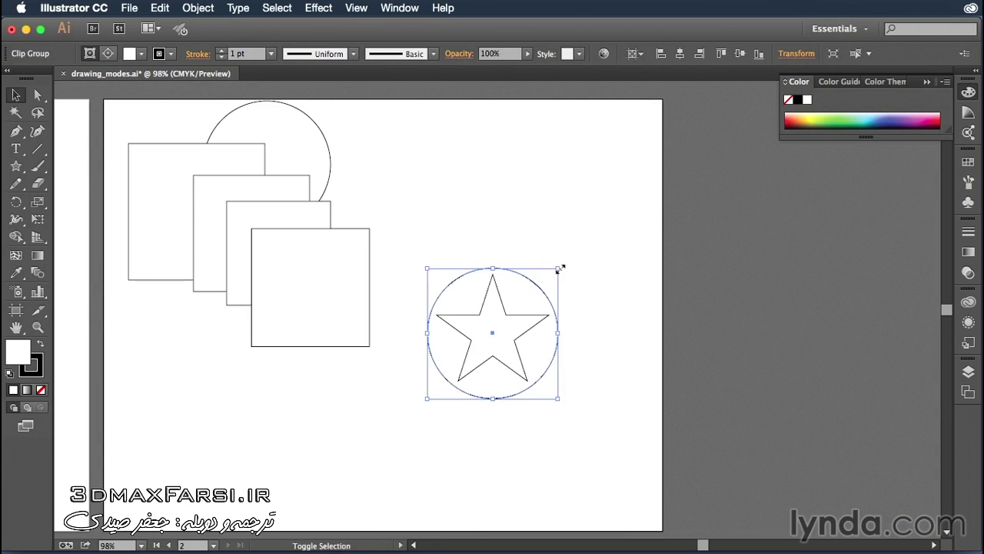
{"action": "mouse_move", "coordinate": [559, 268]}
{"action": "left_mouse_down"}
{"action": "mouse_move", "coordinate": [511, 314]}
{"action": "mouse_move", "coordinate": [573, 252]}
{"action": "left_mouse_up"}
{"action": "left_click", "coordinate": [602, 178]}
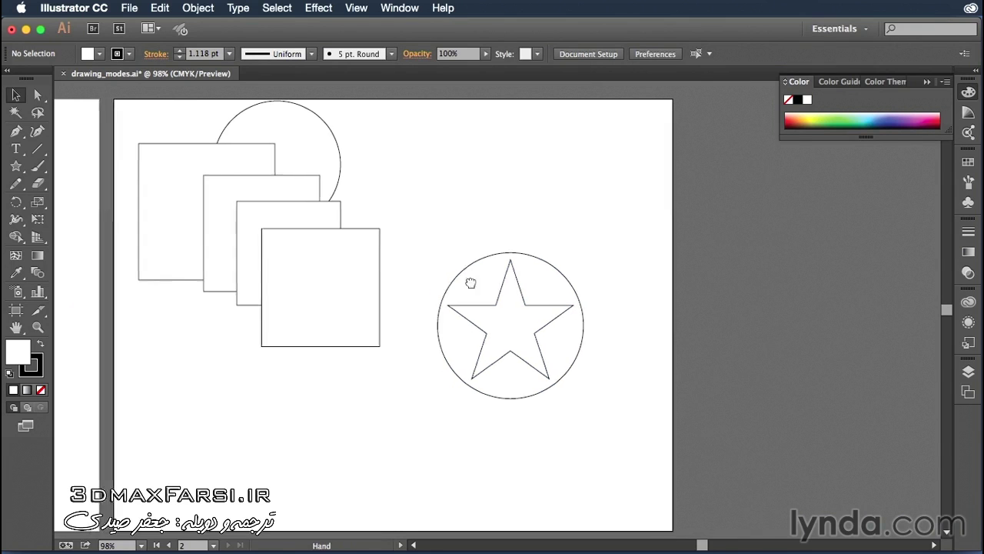
Scroll left to show Artboard 1's coloured square, navy circle and red star
{"action": "scroll", "coordinate": [364, 356], "scroll_direction": "left", "scroll_amount": 10}
{"action": "scroll", "coordinate": [363, 356], "scroll_direction": "left", "scroll_amount": 5}
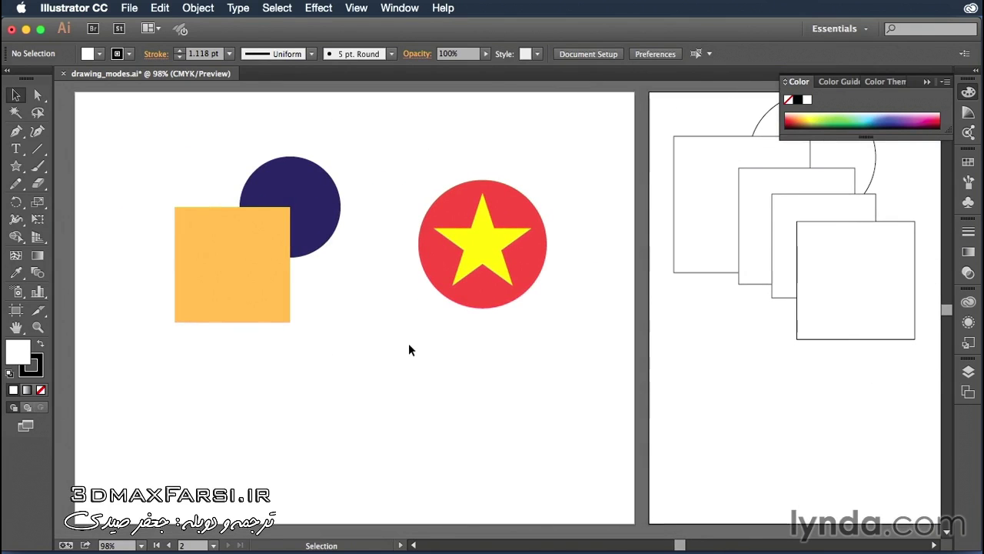